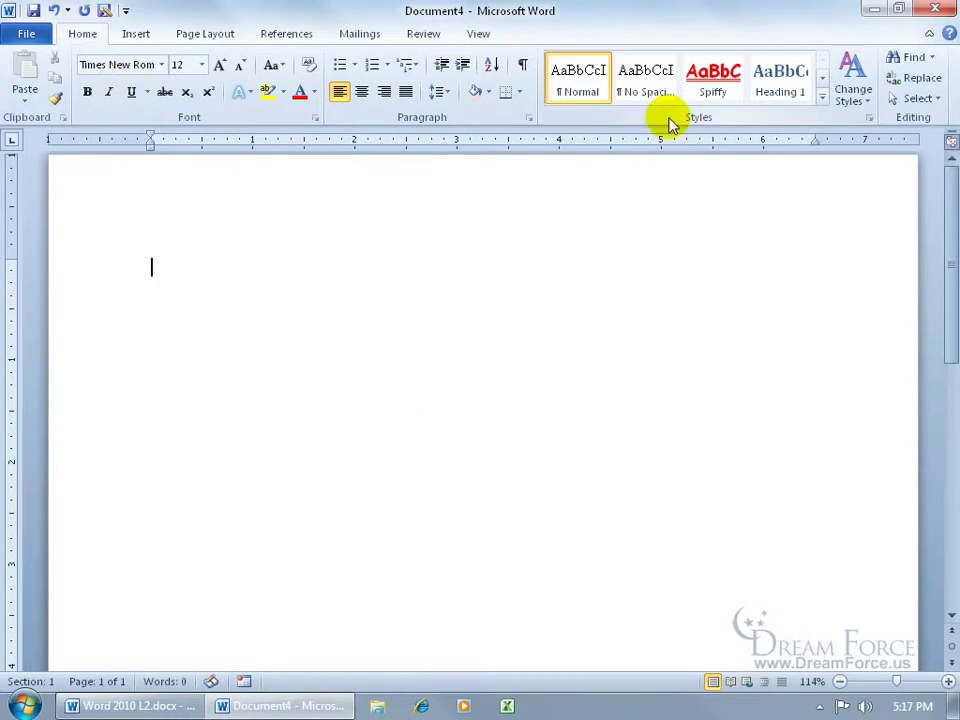
Inspect the Spiffy text style and Fancy multilevel list style settings without changing them.
{"action": "right_click", "coordinate": [722, 86]}
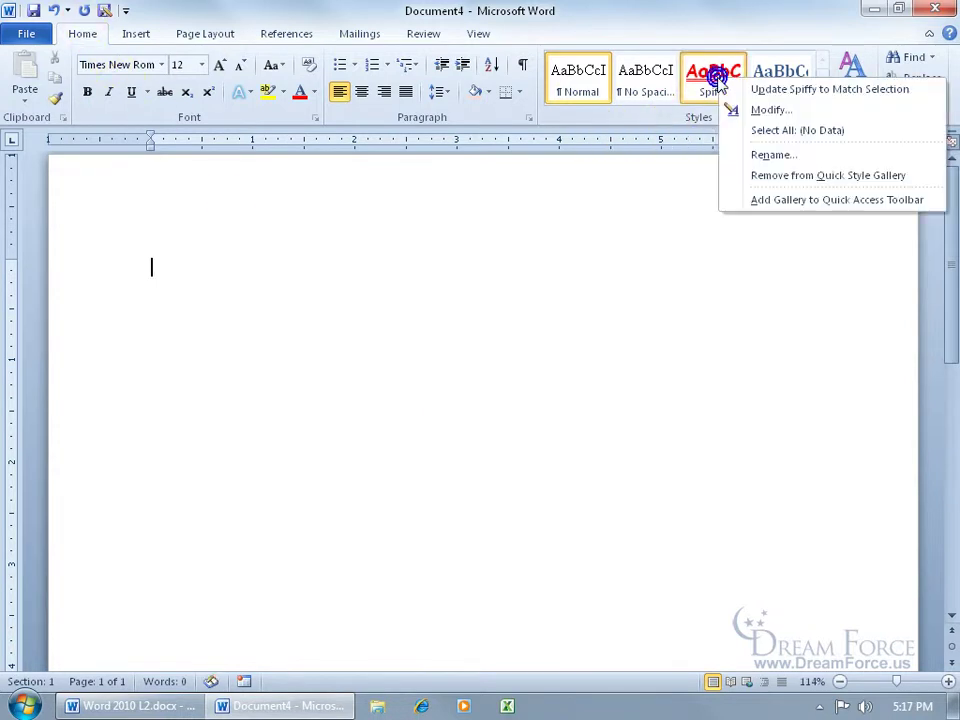
{"action": "left_click", "coordinate": [742, 110]}
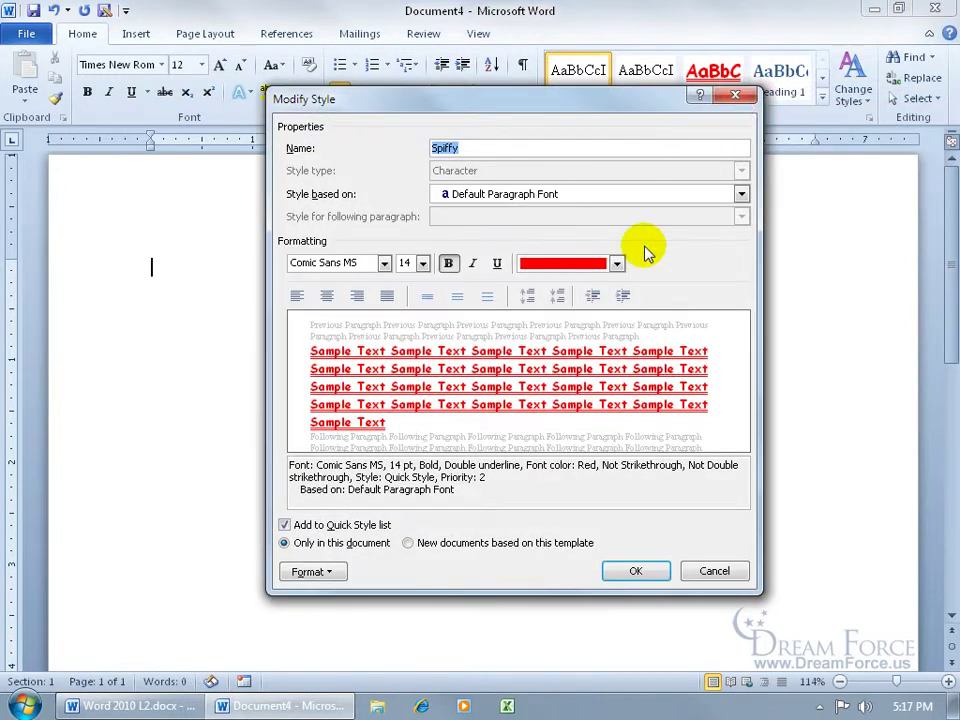
{"action": "left_click", "coordinate": [731, 569]}
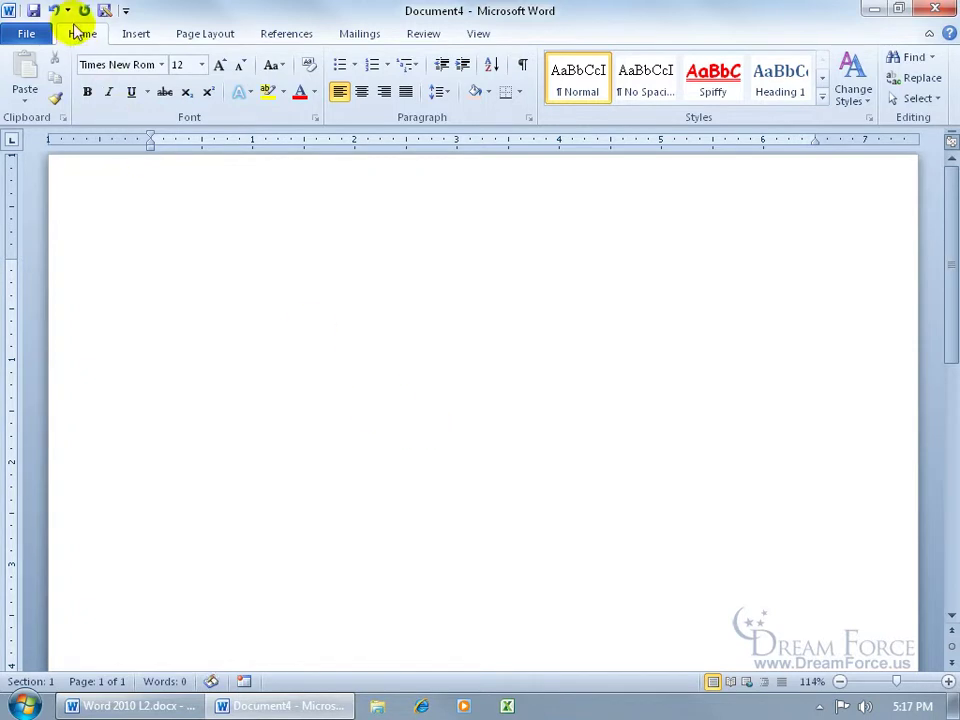
{"action": "left_click", "coordinate": [407, 64]}
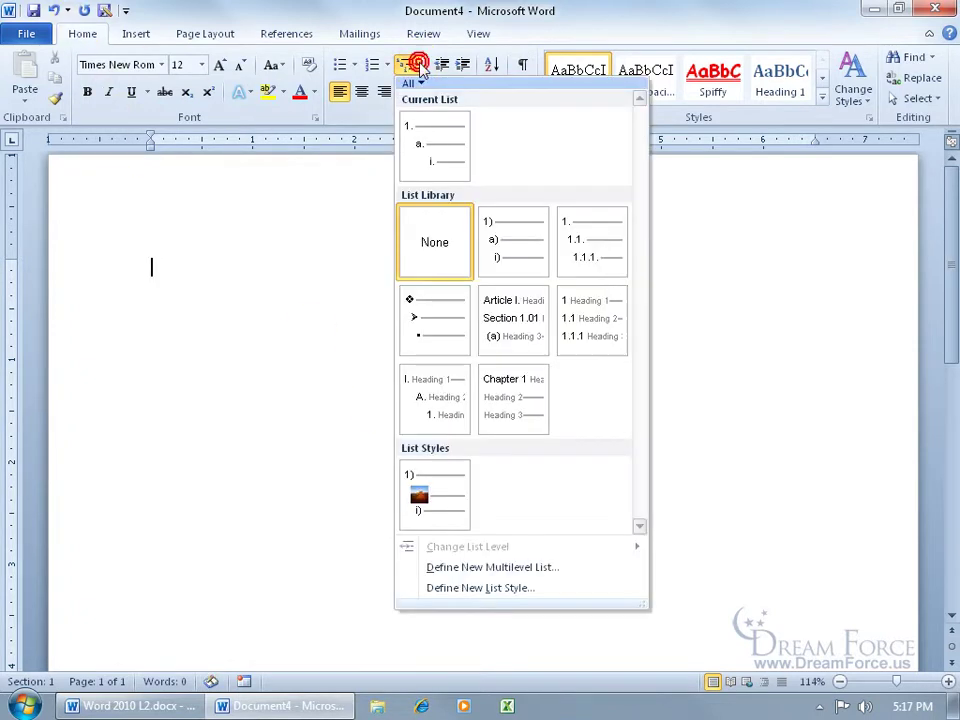
{"action": "mouse_move", "coordinate": [450, 492]}
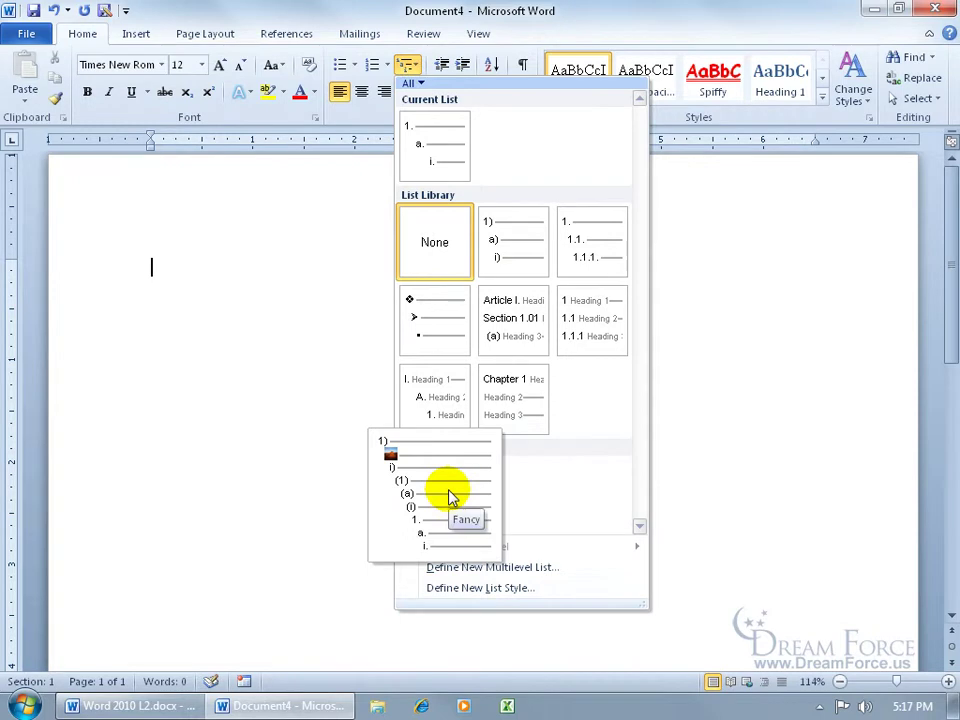
{"action": "right_click", "coordinate": [402, 472]}
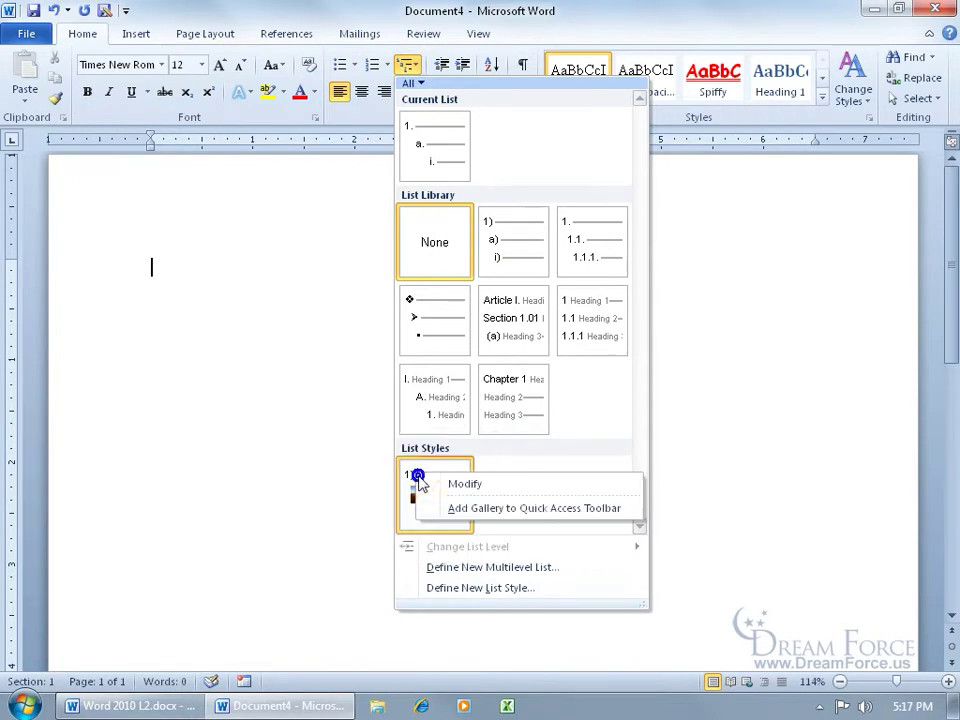
{"action": "left_click", "coordinate": [448, 486]}
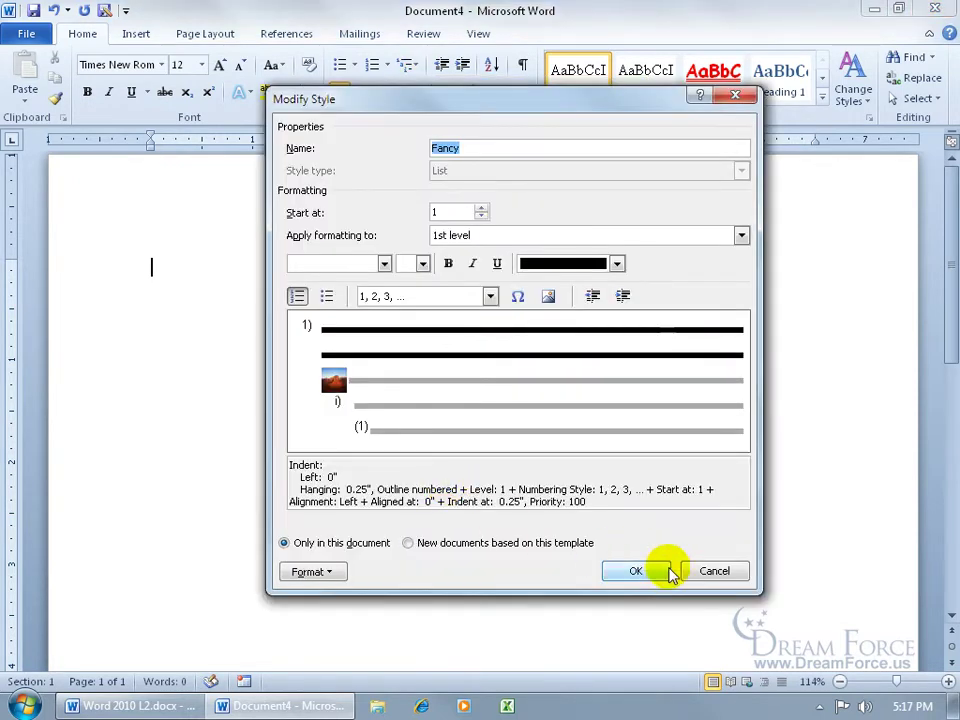
{"action": "left_click", "coordinate": [712, 567]}
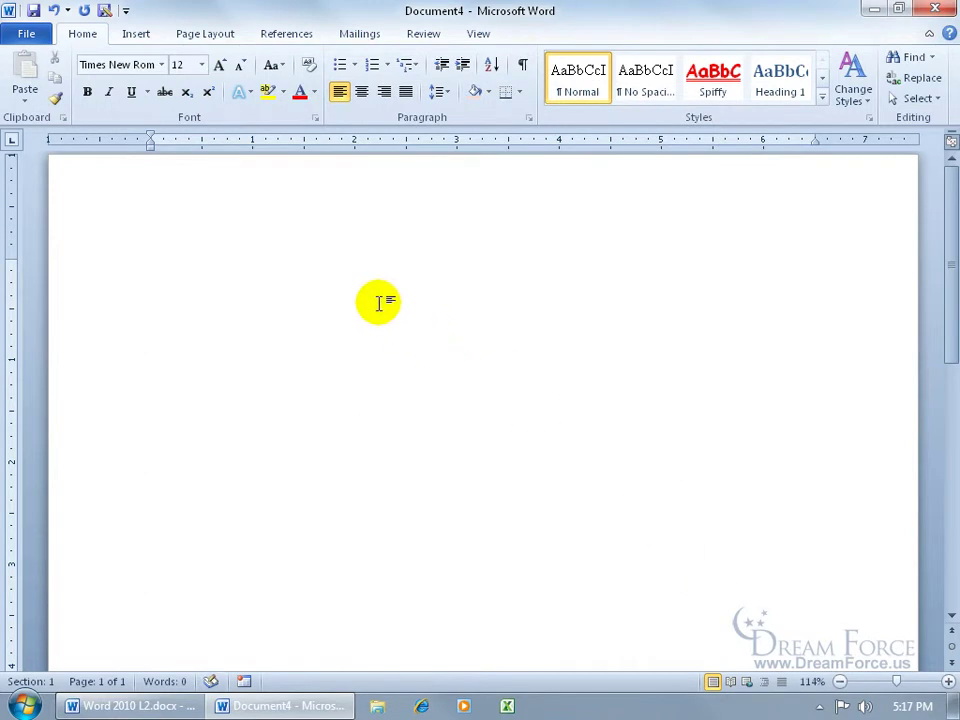
Insert an empty 5-column, 3-row table and glance at the Pithy table style's options.
{"action": "left_click", "coordinate": [134, 34]}
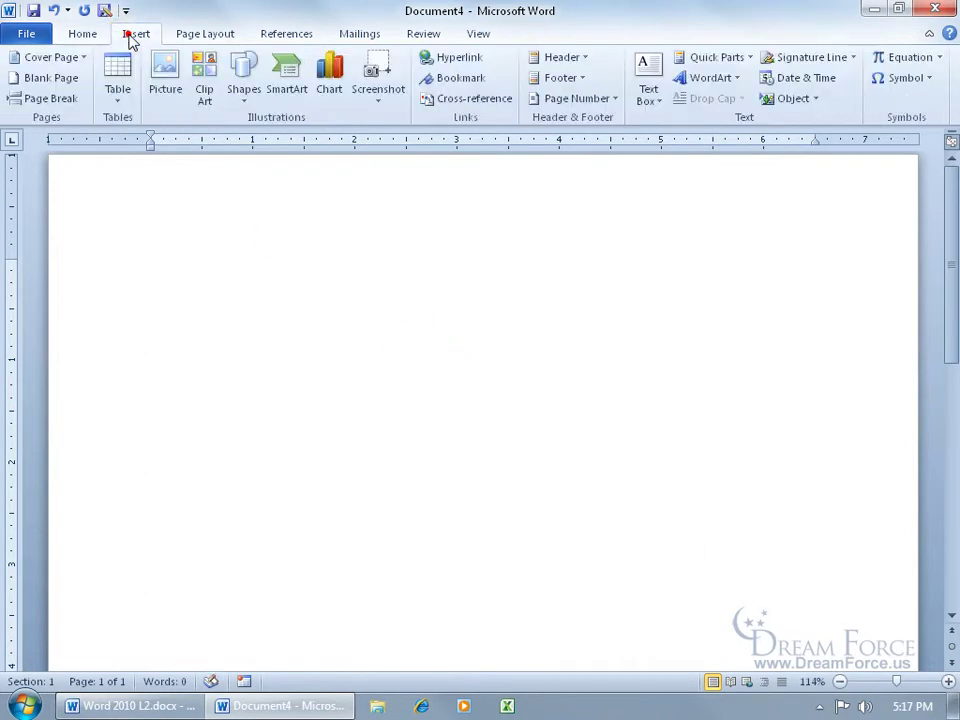
{"action": "left_click", "coordinate": [124, 90]}
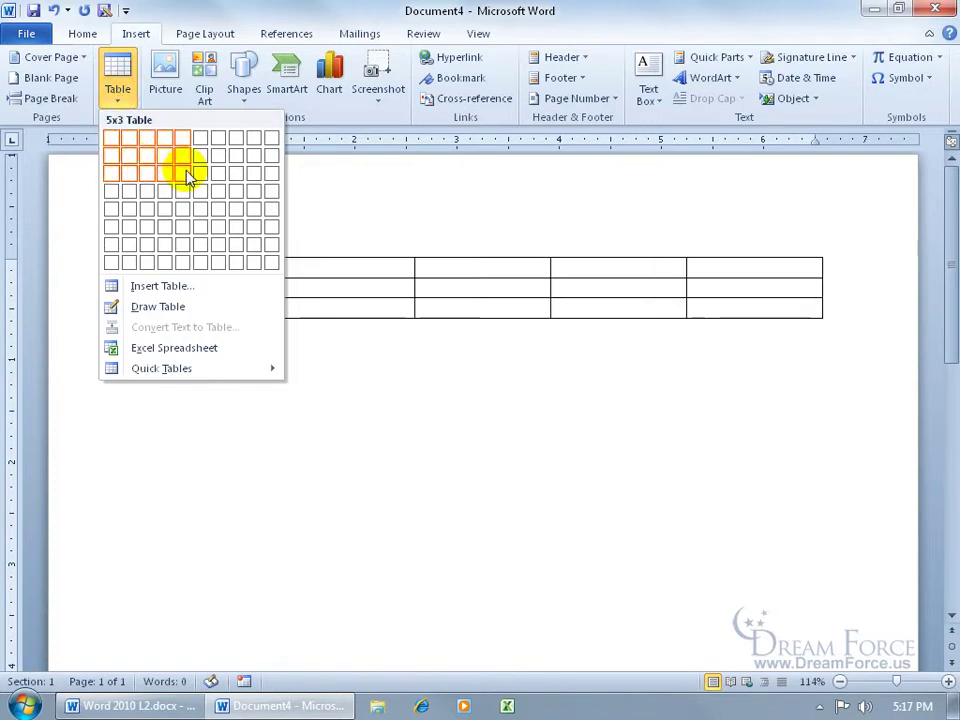
{"action": "left_click", "coordinate": [188, 174]}
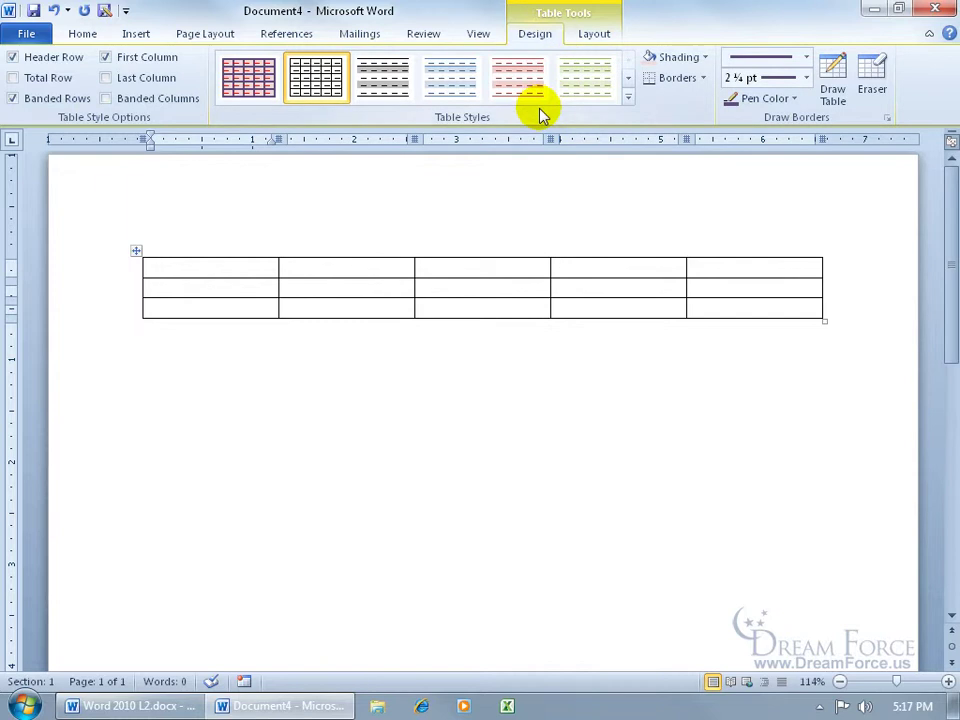
{"action": "right_click", "coordinate": [245, 78]}
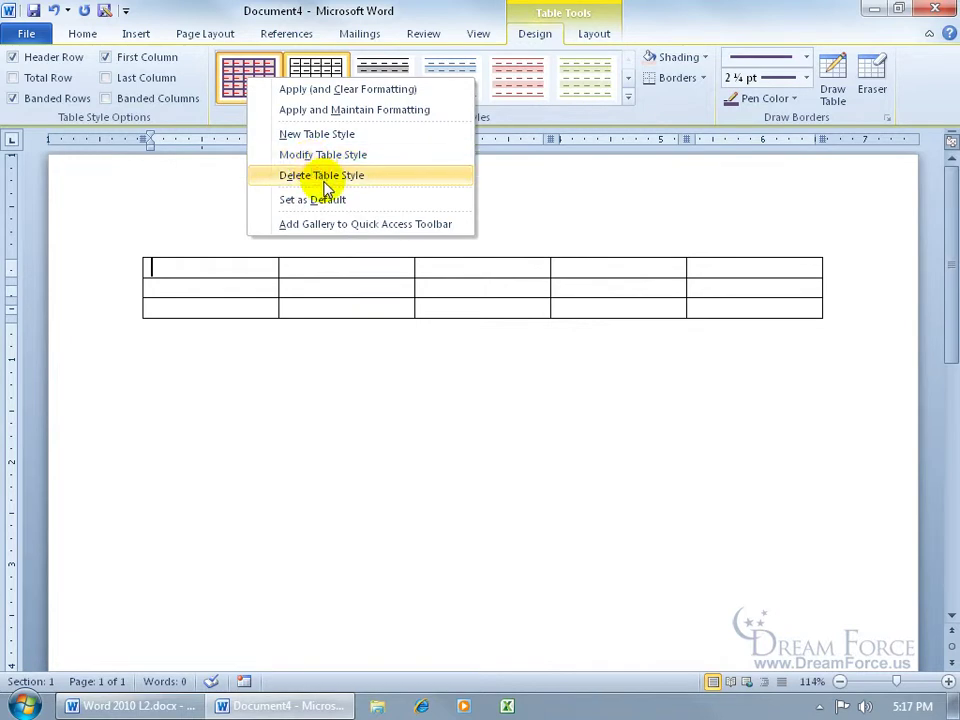
{"action": "left_click", "coordinate": [217, 207]}
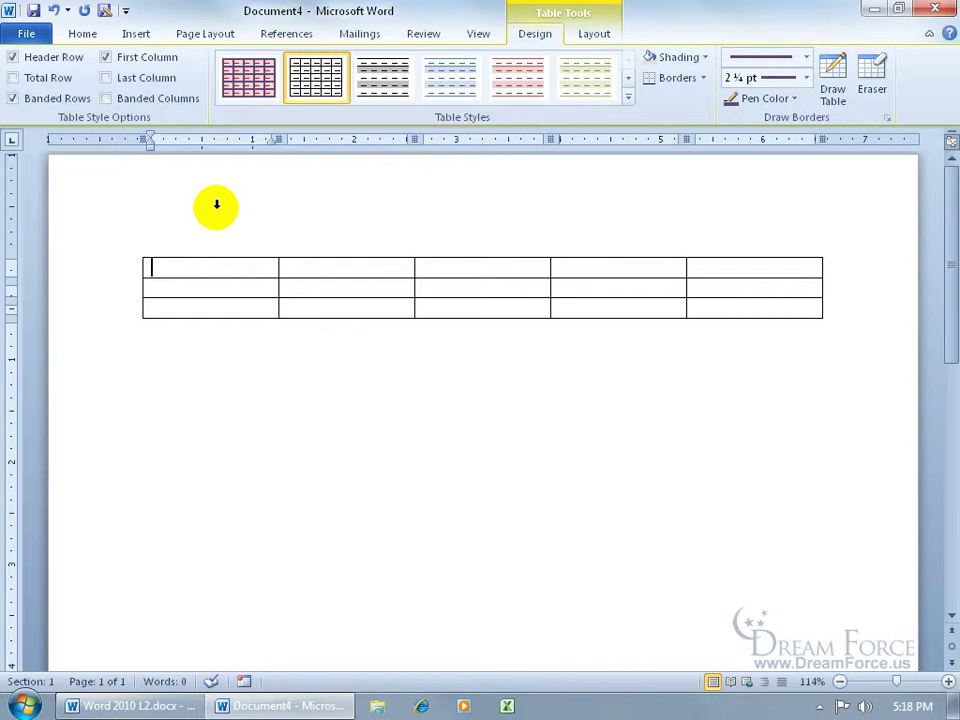
From the Styles pane, go through Manage Styles to Import/Export to open the Organizer.
{"action": "left_click", "coordinate": [83, 33]}
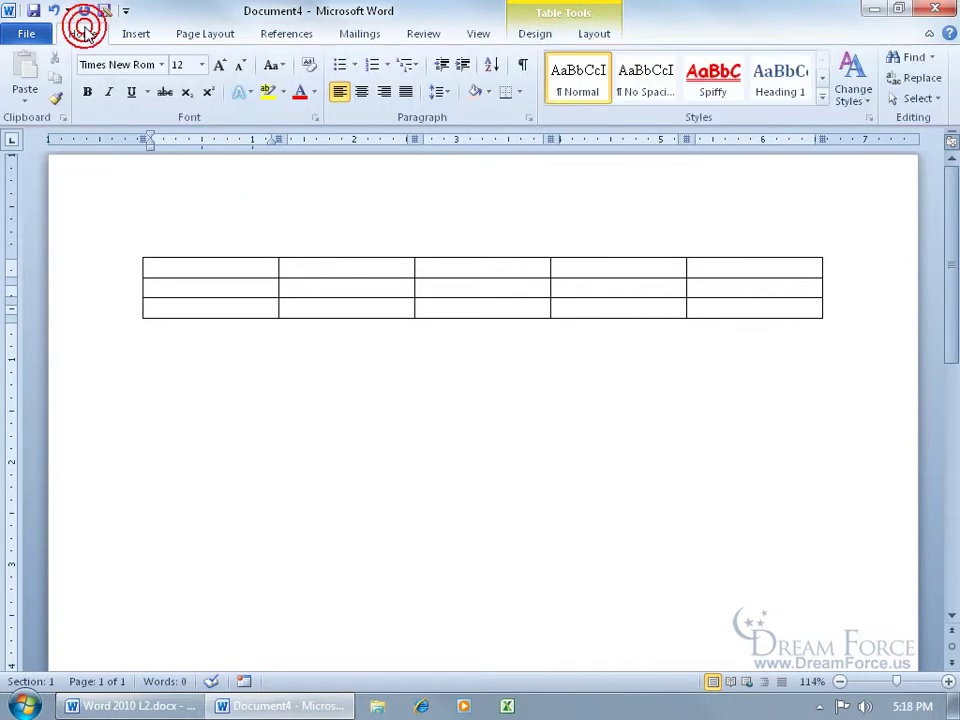
{"action": "left_click", "coordinate": [868, 118]}
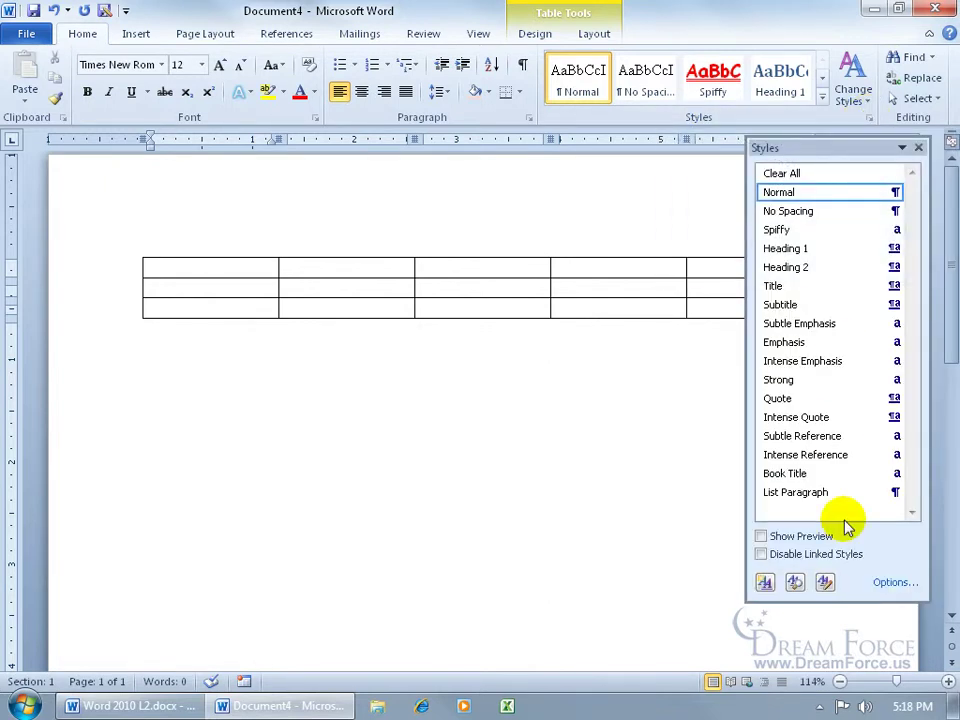
{"action": "left_click", "coordinate": [824, 583]}
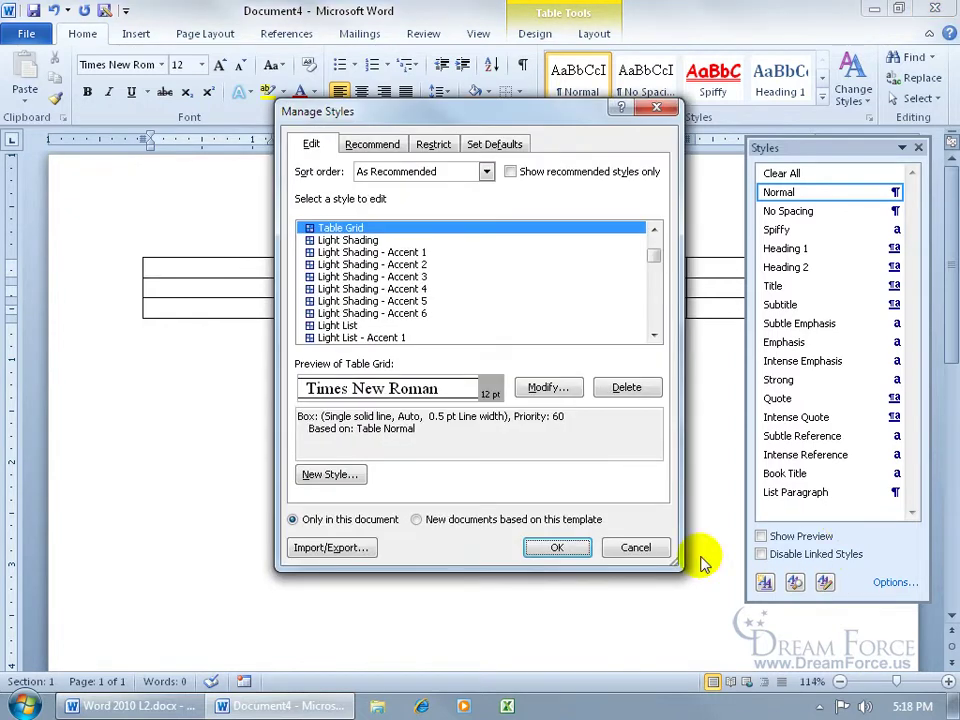
{"action": "left_click", "coordinate": [350, 547]}
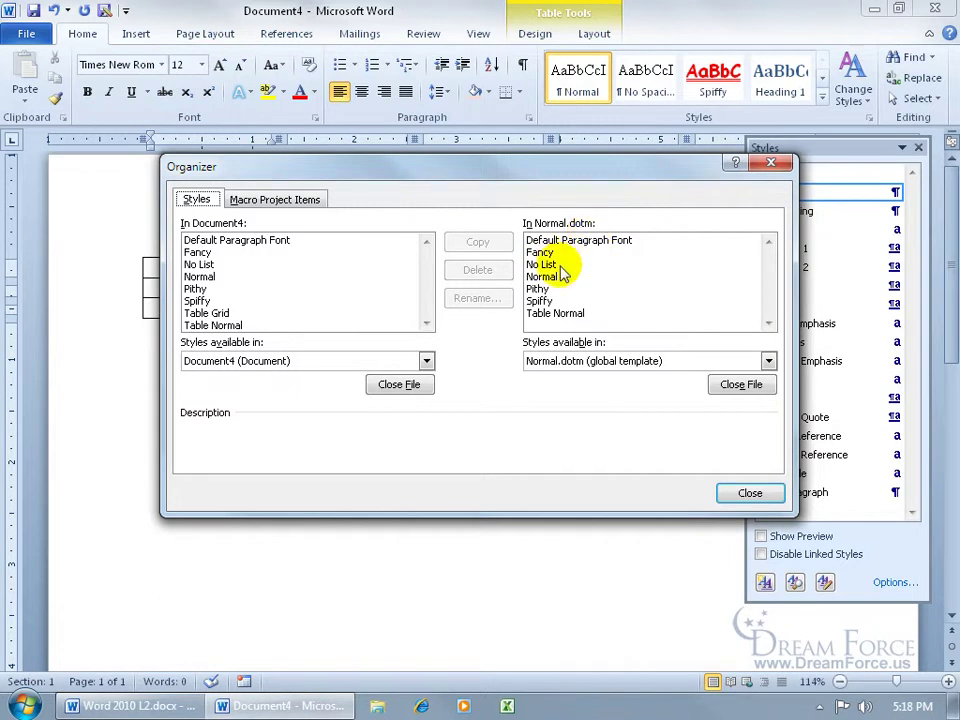
Delete the Fancy and Pithy styles from the Normal.dotm list, then try deleting Spiffy.
{"action": "left_click", "coordinate": [545, 253]}
{"action": "left_click", "coordinate": [488, 271]}
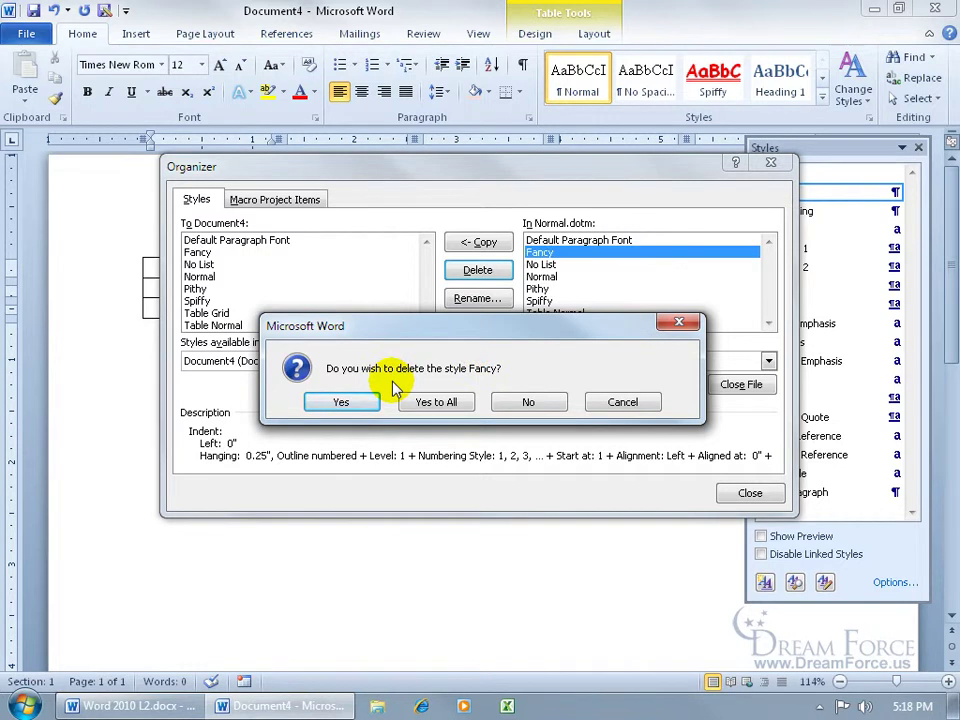
{"action": "left_click", "coordinate": [364, 401]}
{"action": "left_click", "coordinate": [539, 279]}
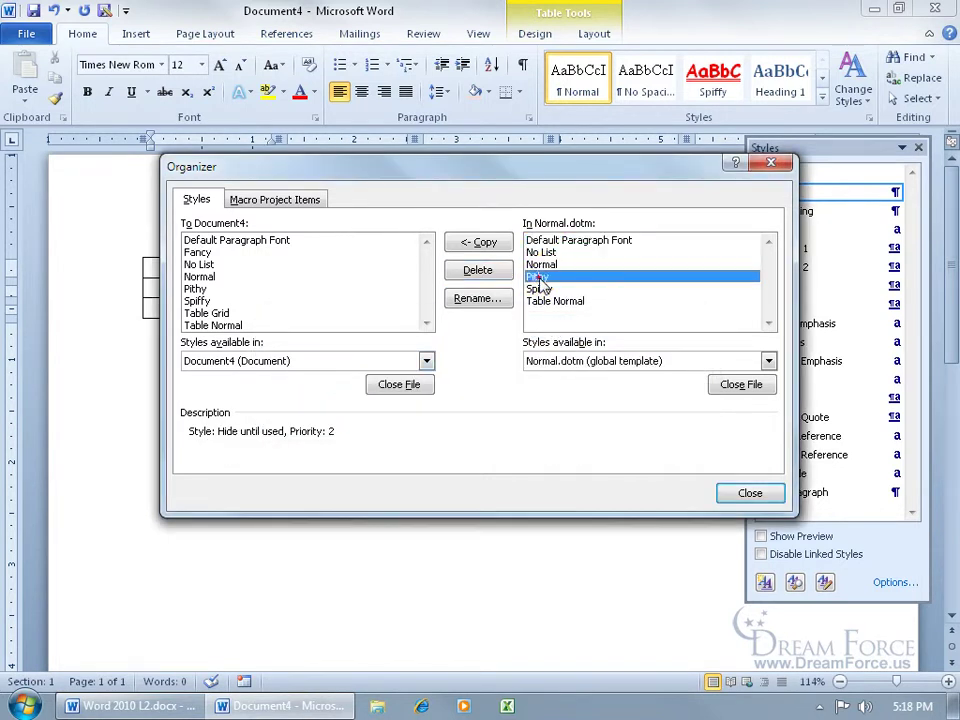
{"action": "left_click", "coordinate": [472, 271]}
{"action": "left_click", "coordinate": [364, 400]}
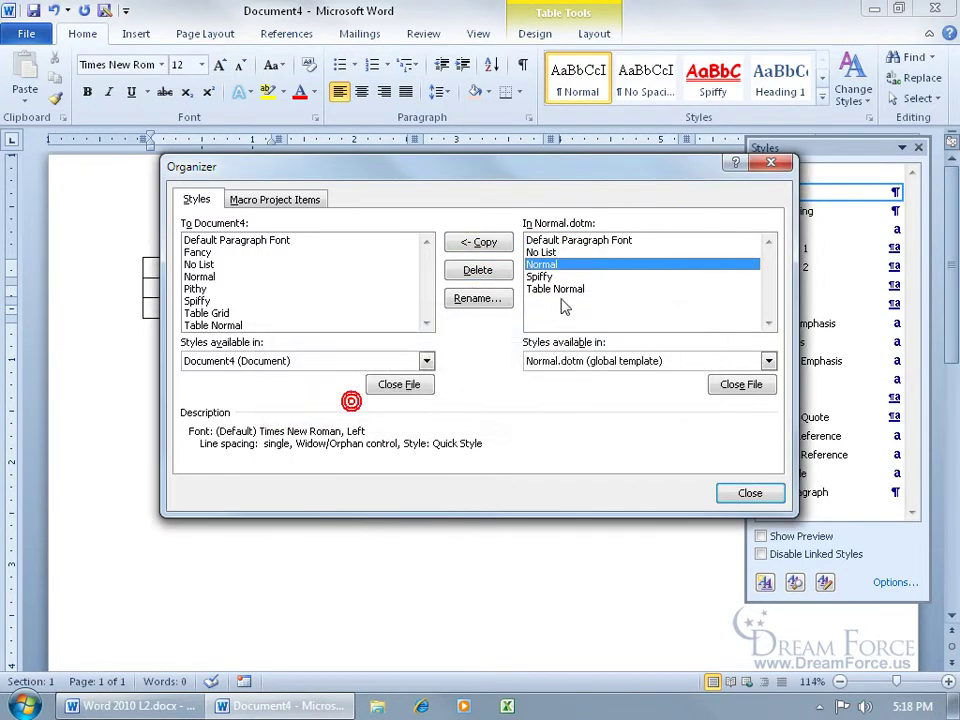
{"action": "left_click", "coordinate": [545, 277]}
{"action": "left_click", "coordinate": [478, 270]}
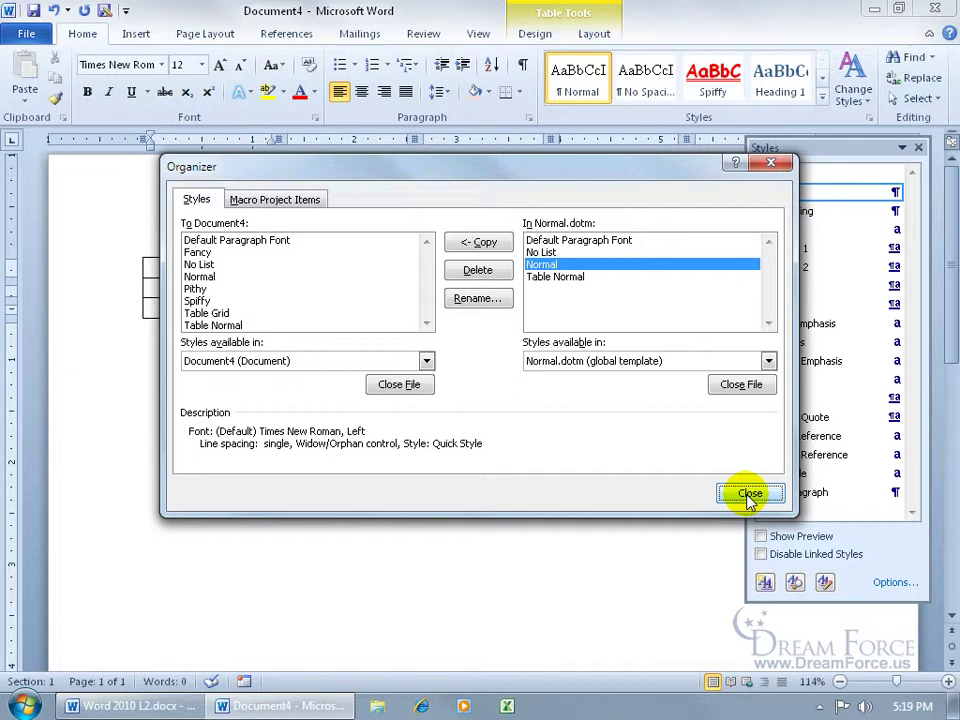
Copy Spiffy from Document4 into Normal.dotm, then delete it from Normal.dotm.
{"action": "left_click", "coordinate": [199, 301]}
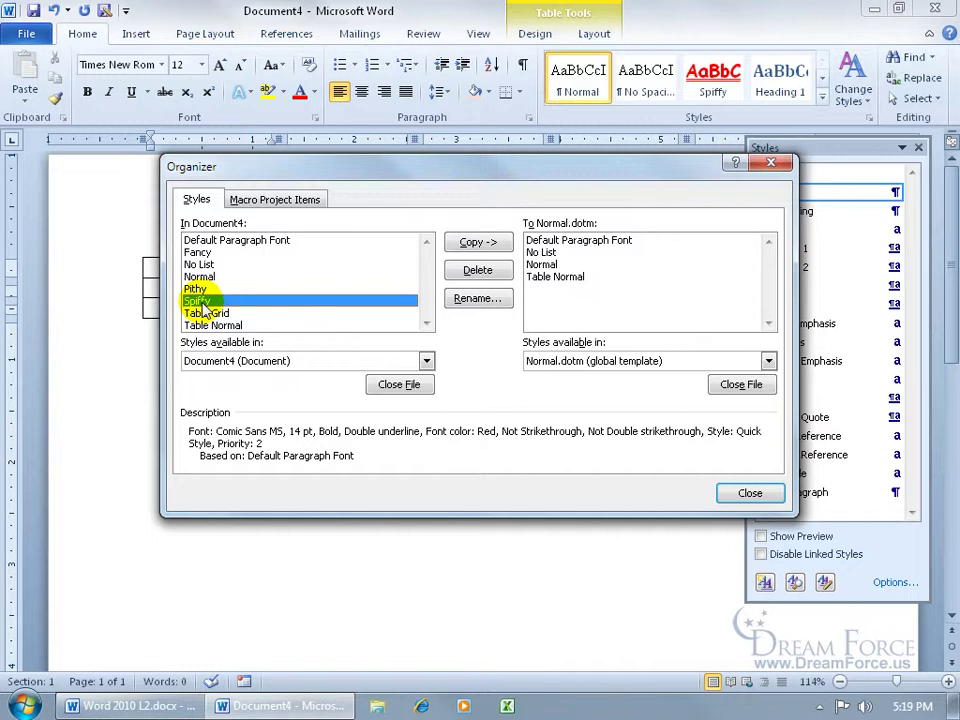
{"action": "left_click", "coordinate": [490, 243]}
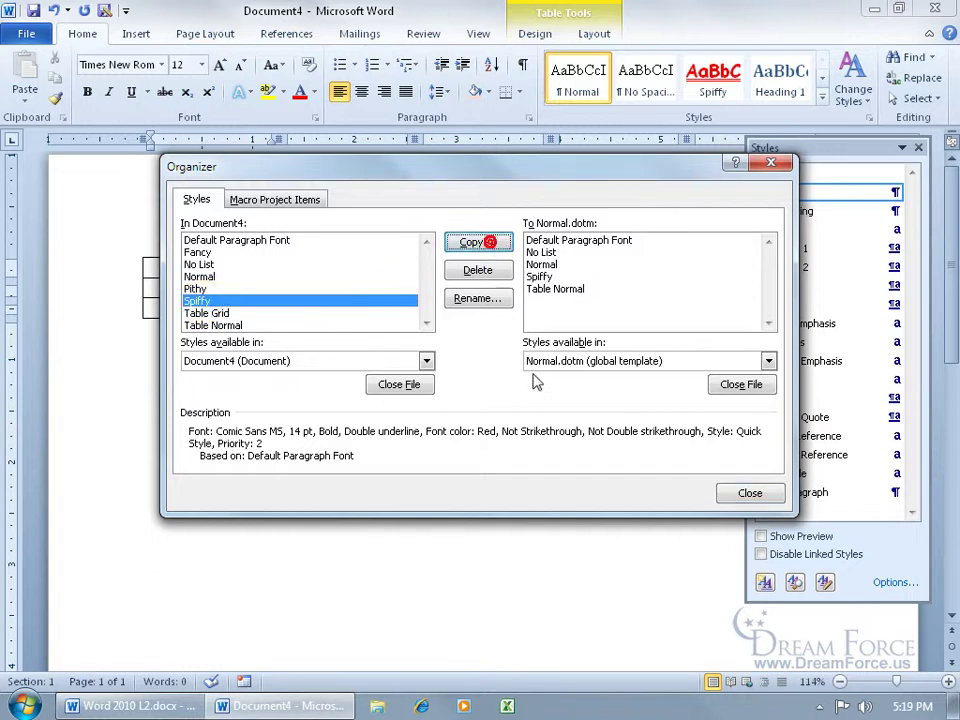
{"action": "left_click", "coordinate": [543, 277]}
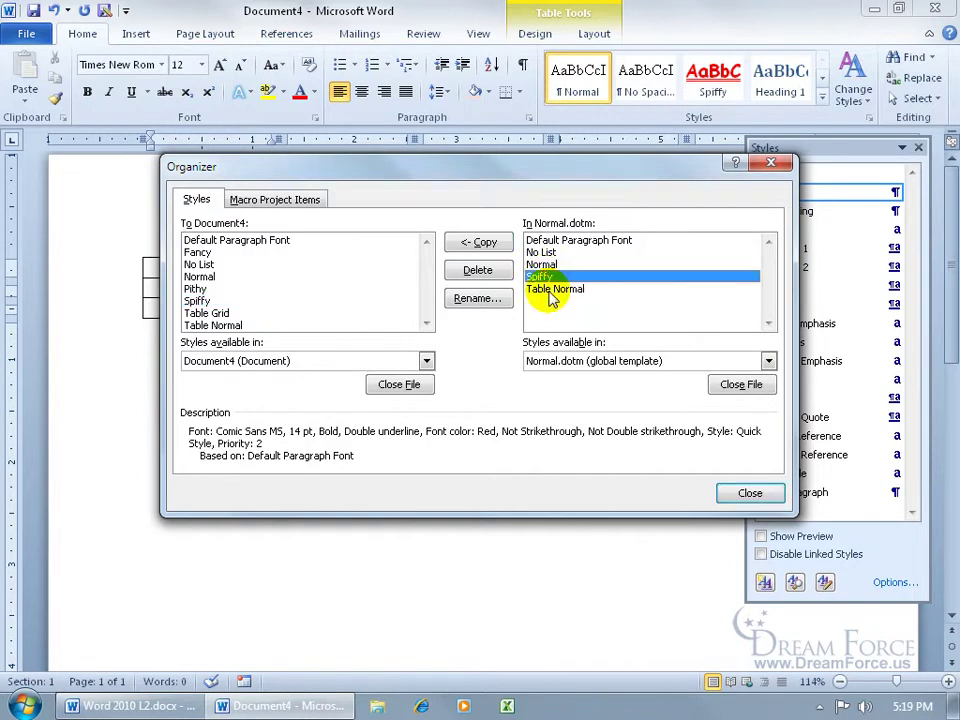
{"action": "left_click", "coordinate": [478, 270]}
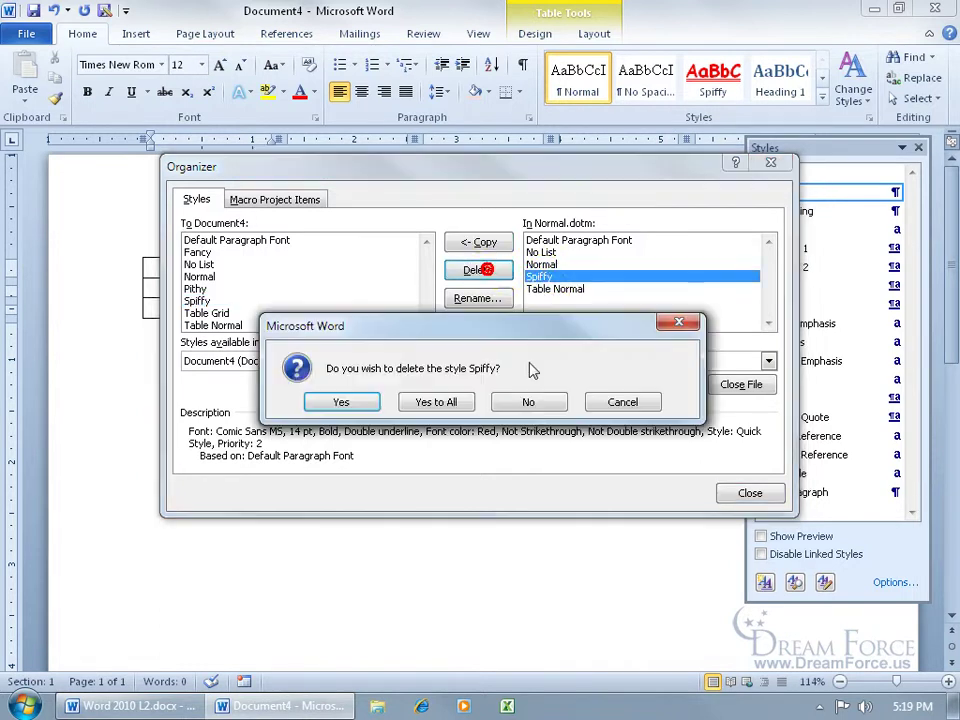
{"action": "left_click", "coordinate": [340, 400]}
Close the Organizer and the Styles pane, and go to the File backstage view.
{"action": "left_click", "coordinate": [745, 491]}
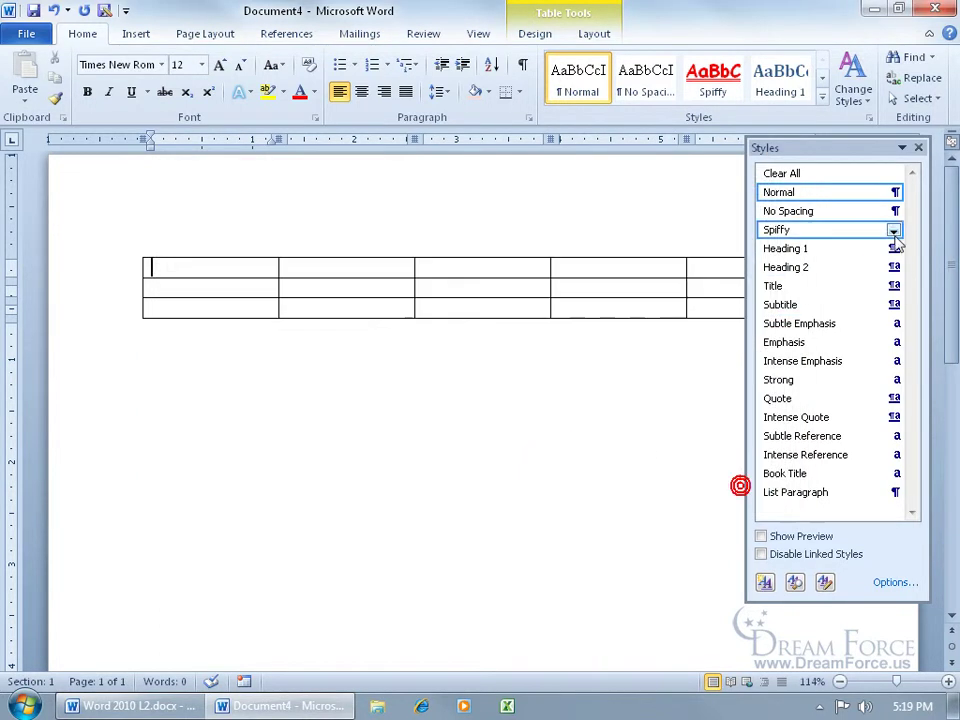
{"action": "left_click", "coordinate": [920, 149]}
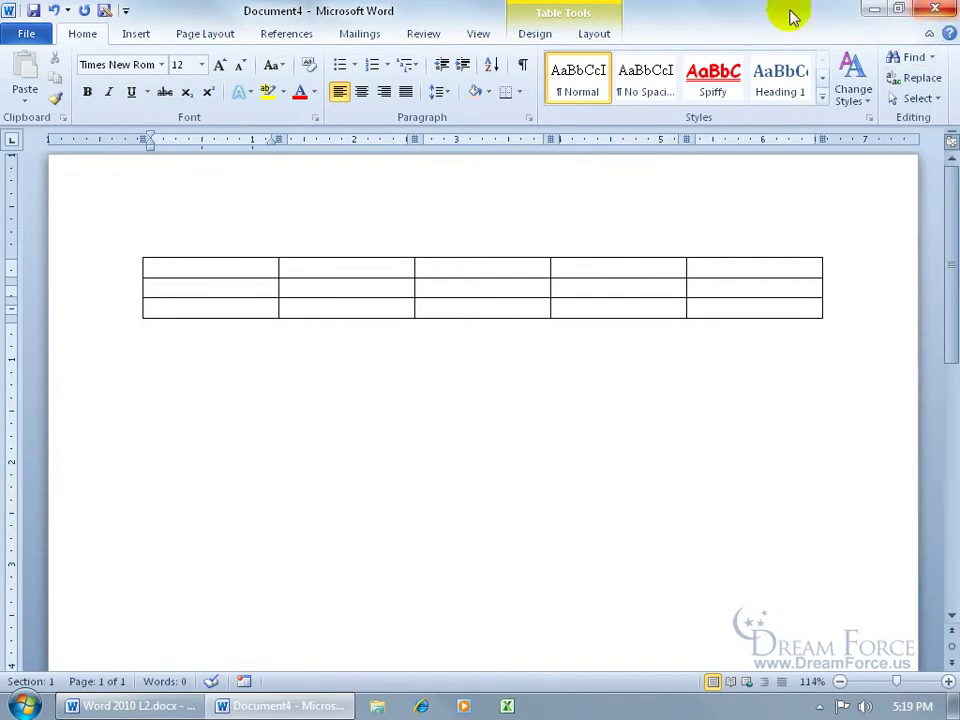
{"action": "left_click", "coordinate": [30, 40]}
{"action": "left_click", "coordinate": [47, 244]}
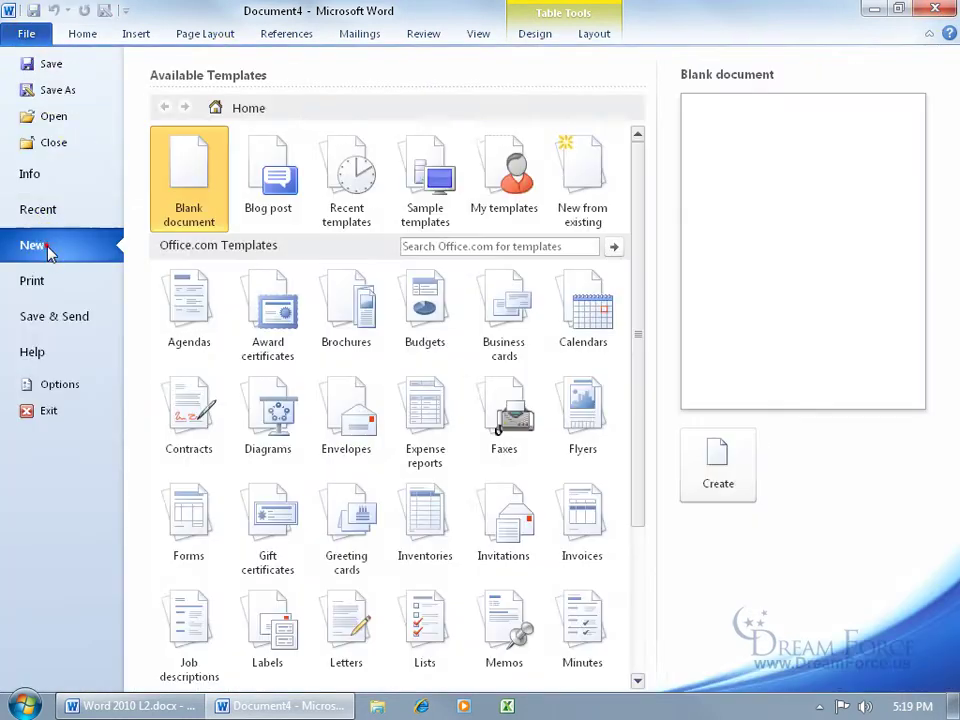
{"action": "double_click", "coordinate": [191, 184]}
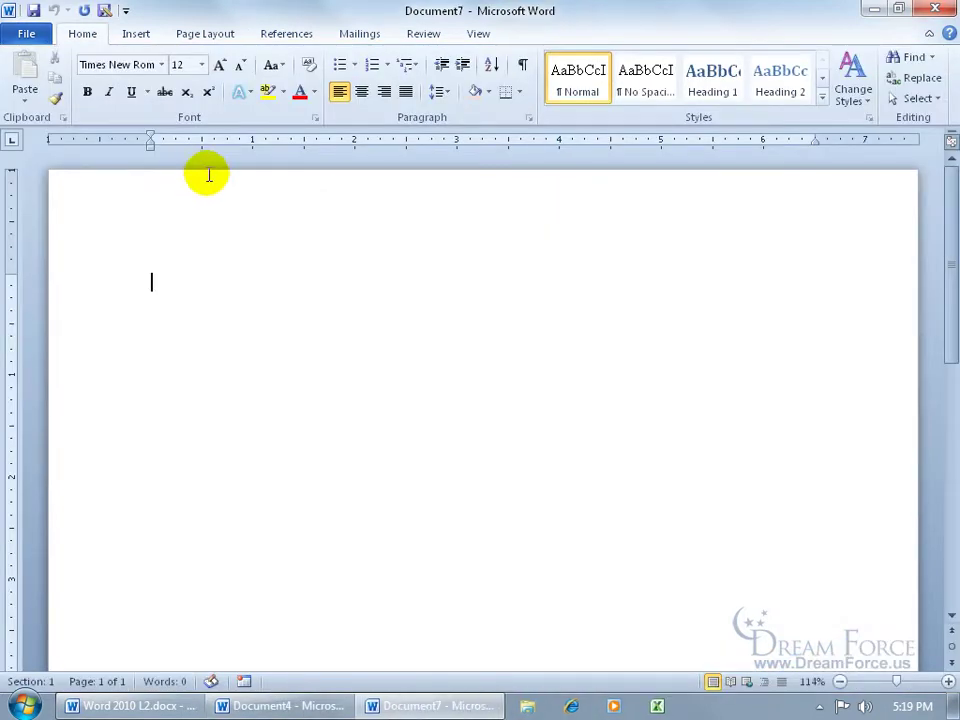
{"action": "left_click", "coordinate": [822, 104]}
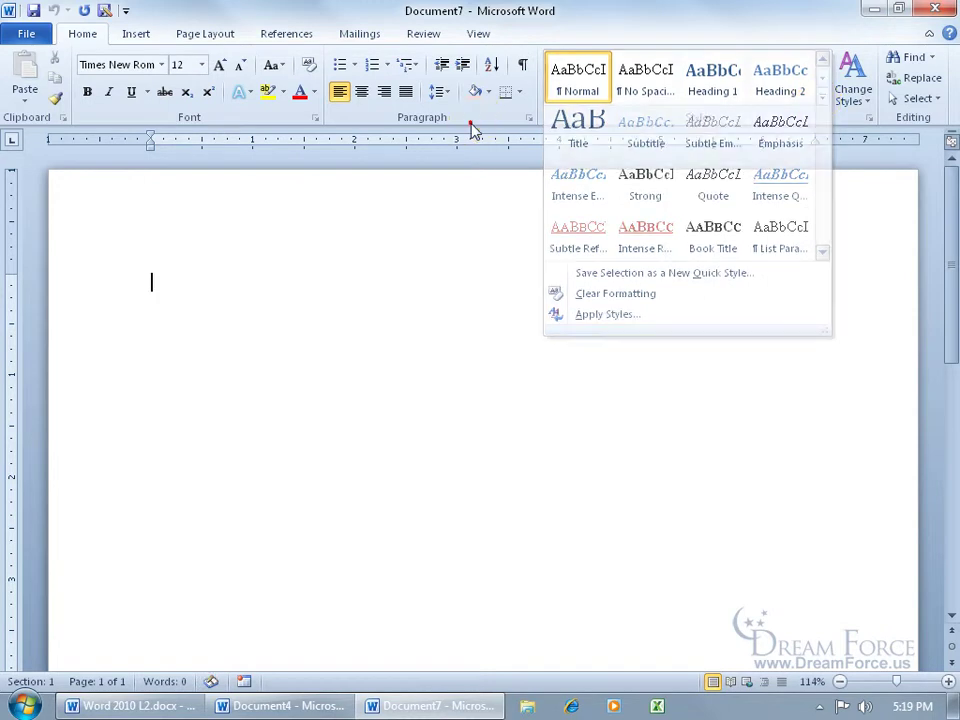
{"action": "left_click", "coordinate": [410, 65]}
{"action": "left_click", "coordinate": [410, 65]}
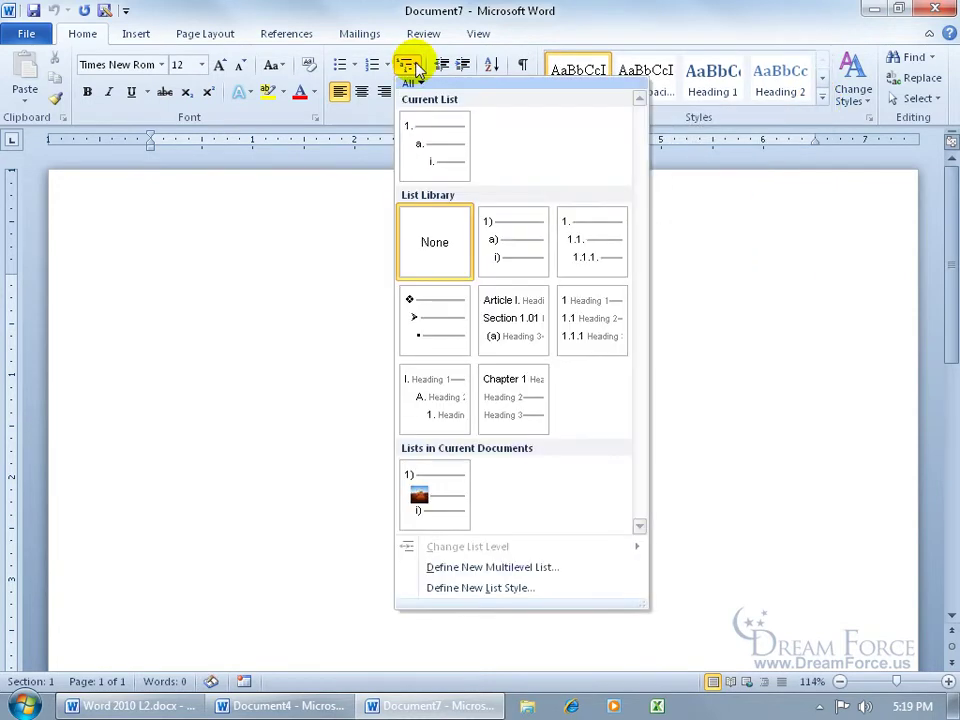
{"action": "mouse_move", "coordinate": [420, 512]}
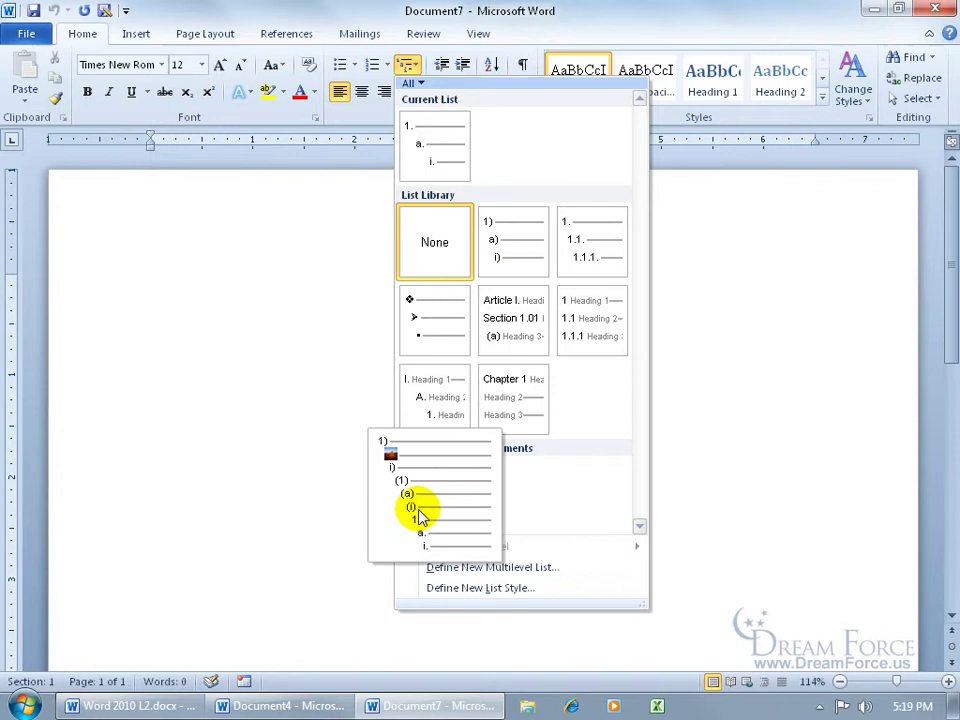
{"action": "right_click", "coordinate": [421, 514]}
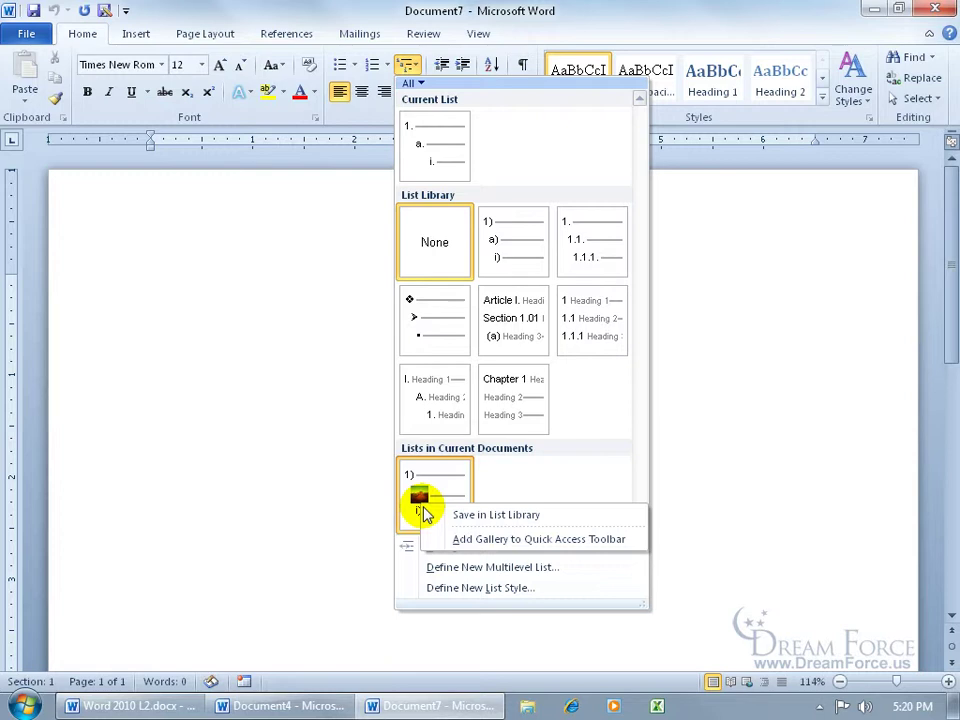
{"action": "left_click", "coordinate": [540, 455]}
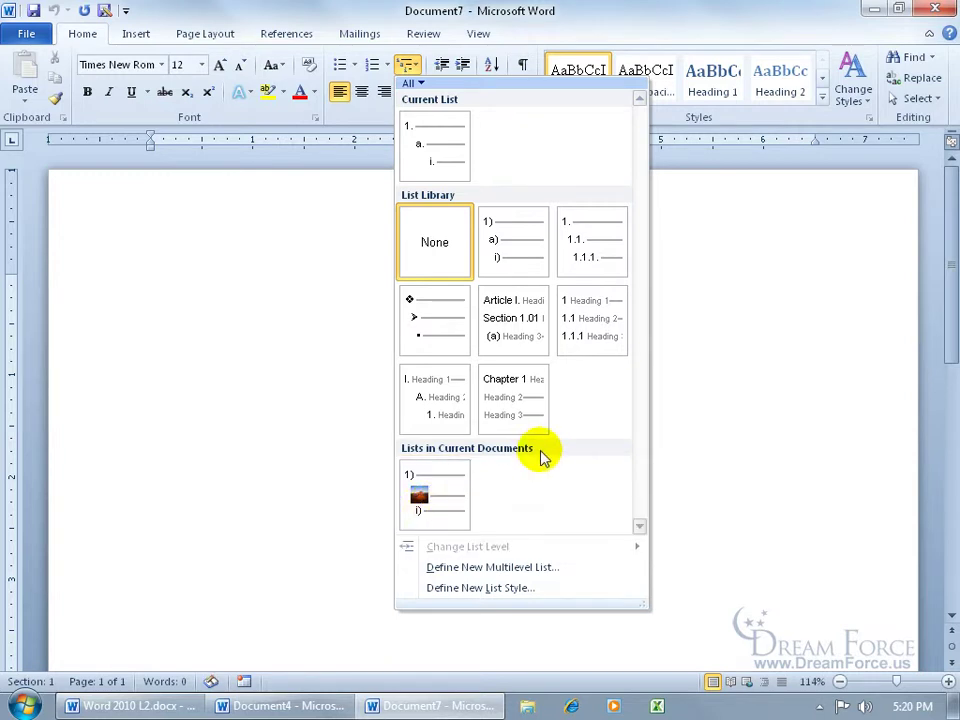
{"action": "mouse_move", "coordinate": [140, 710]}
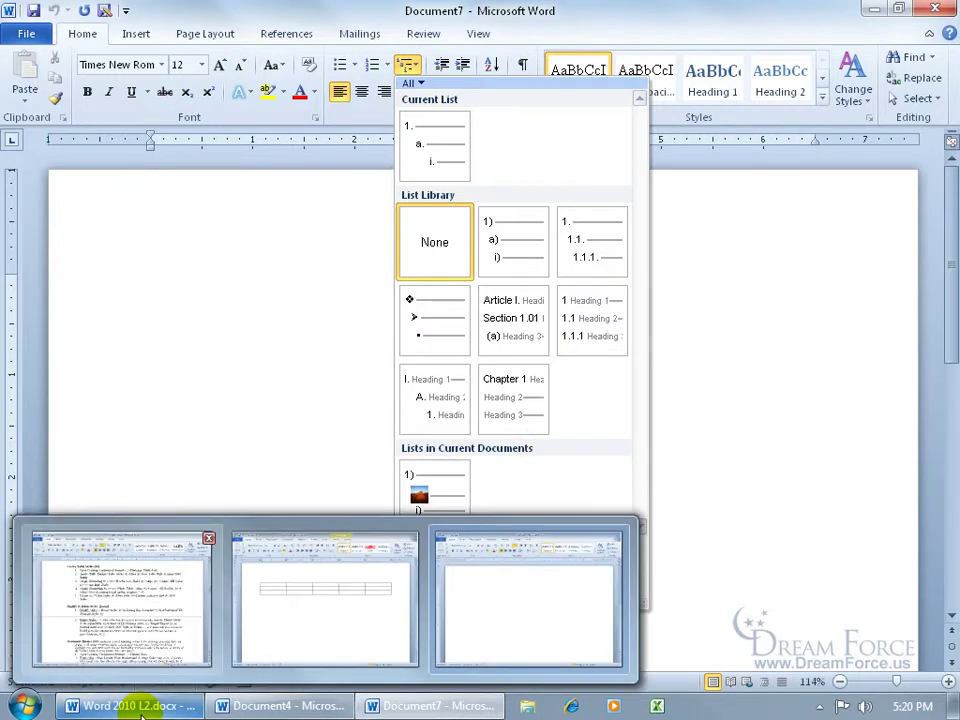
{"action": "left_click", "coordinate": [290, 485]}
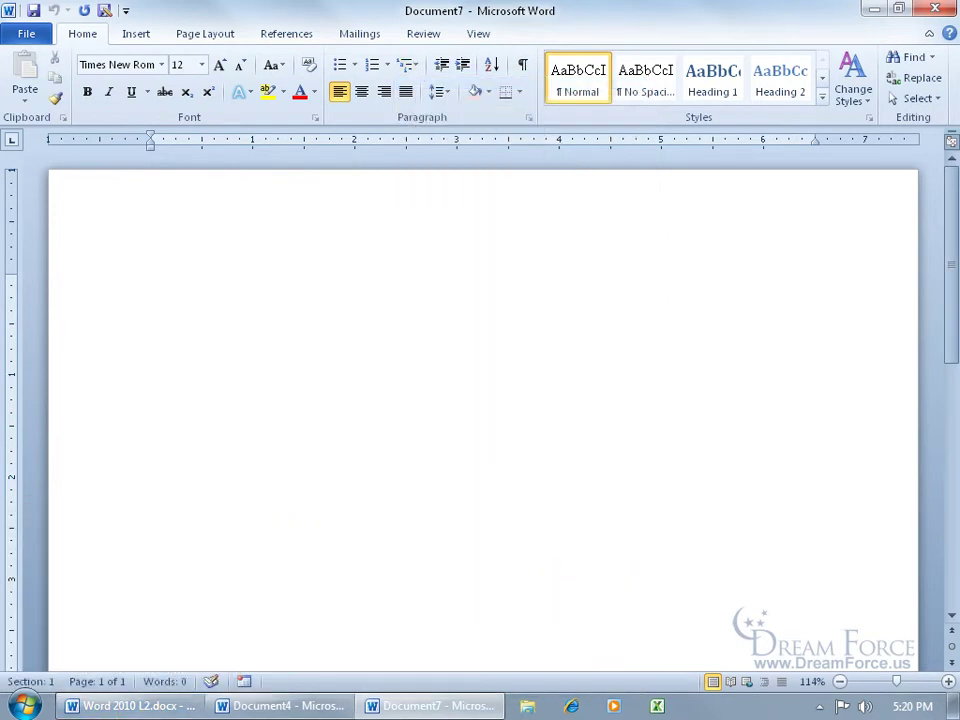
{"action": "left_click", "coordinate": [935, 8]}
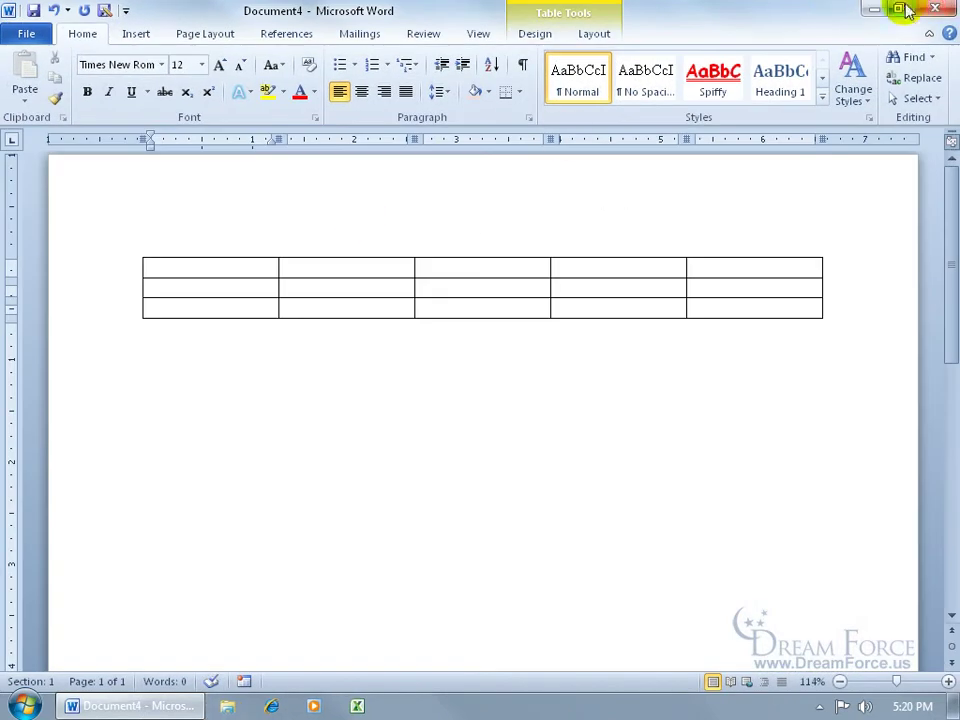
Quit Word without saving Document4, relaunch it, and check the Multilevel List gallery.
{"action": "left_click", "coordinate": [935, 8]}
{"action": "left_click", "coordinate": [475, 374]}
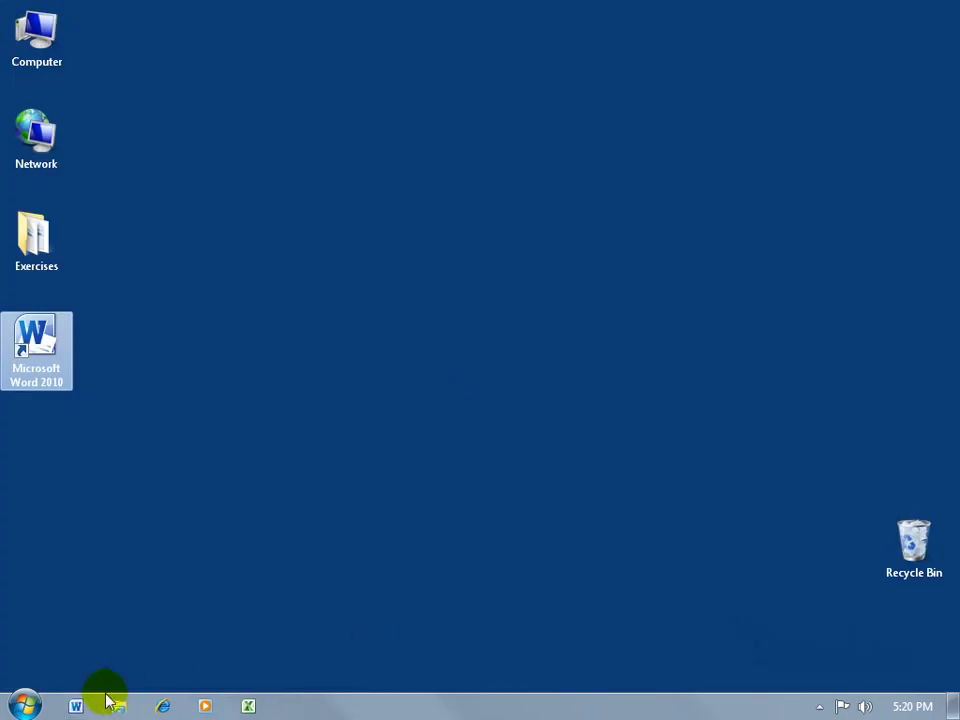
{"action": "double_click", "coordinate": [39, 366]}
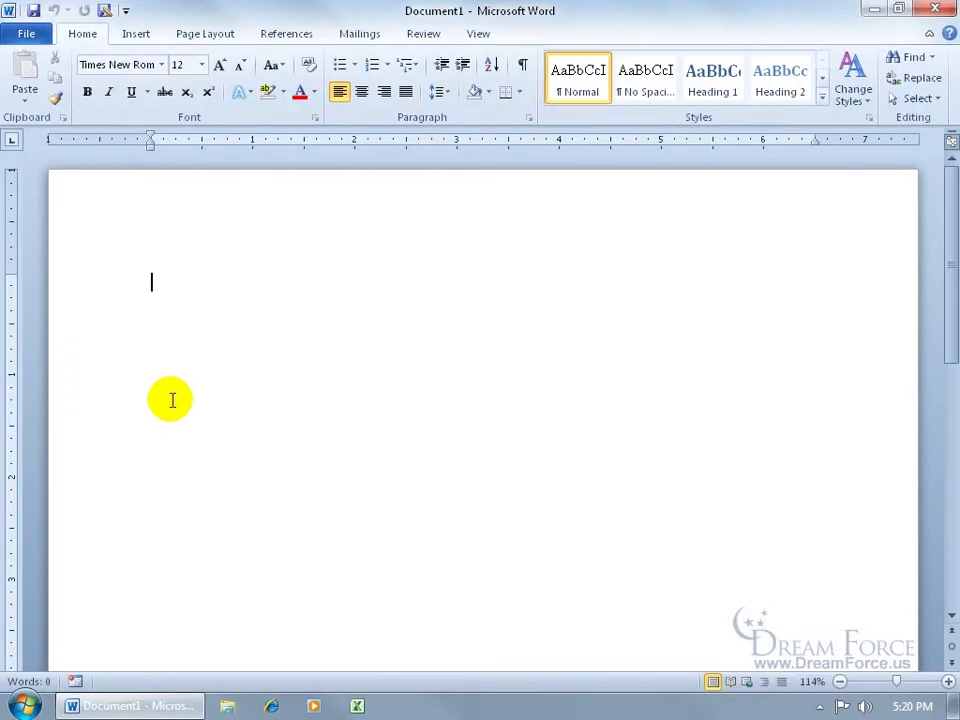
{"action": "left_click", "coordinate": [407, 66]}
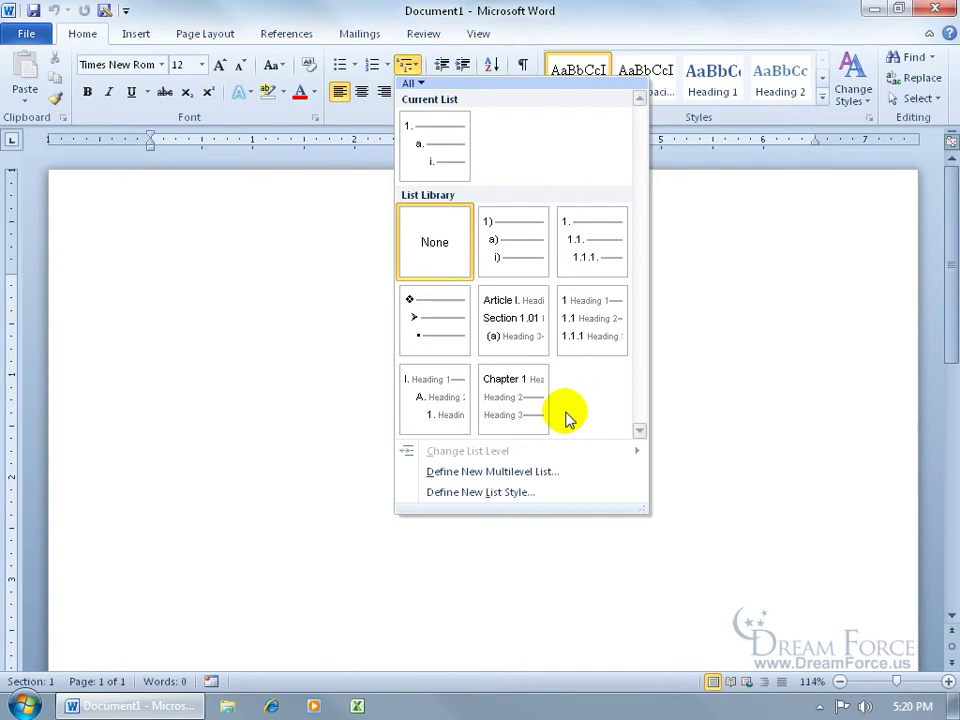
{"action": "left_click", "coordinate": [224, 583]}
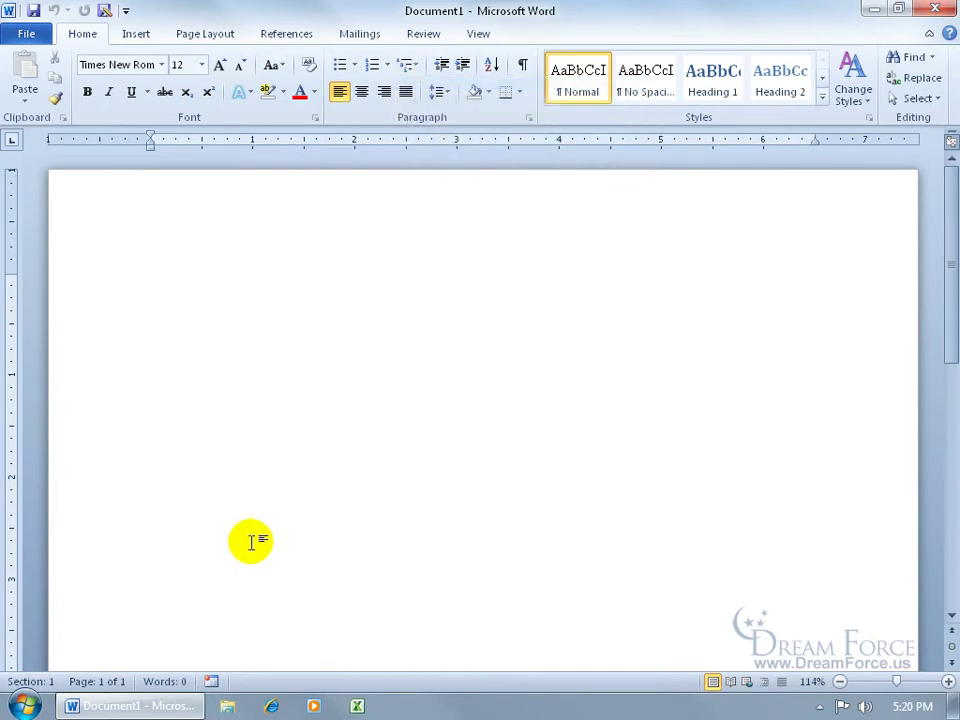
Insert a 2-column, 2-row table and expand its full Table Styles gallery.
{"action": "left_click", "coordinate": [136, 34]}
{"action": "left_click", "coordinate": [119, 90]}
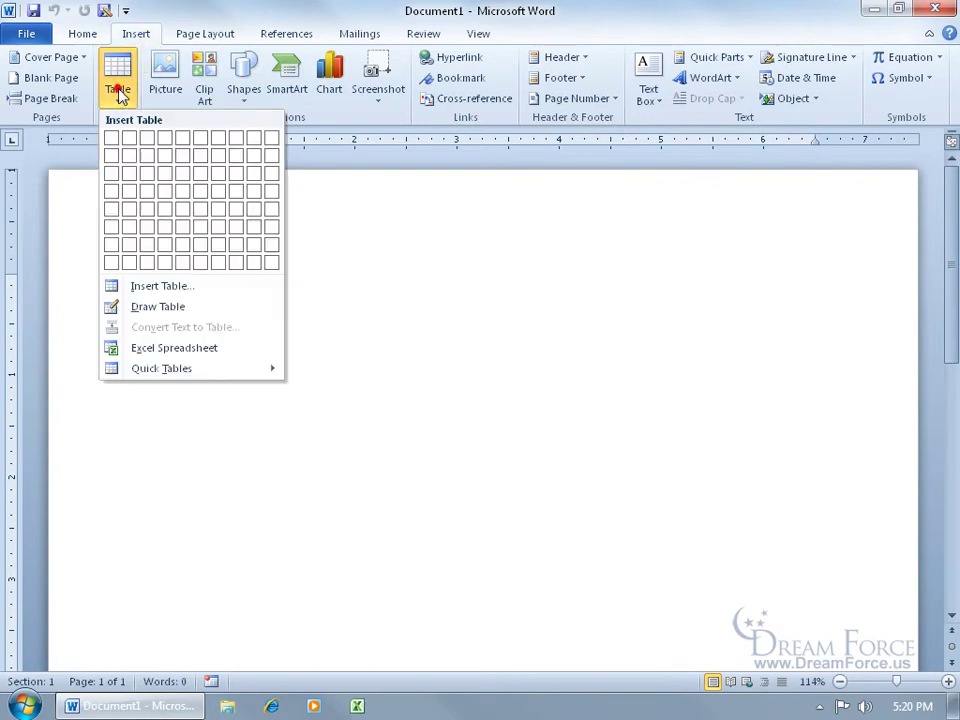
{"action": "left_click", "coordinate": [131, 155]}
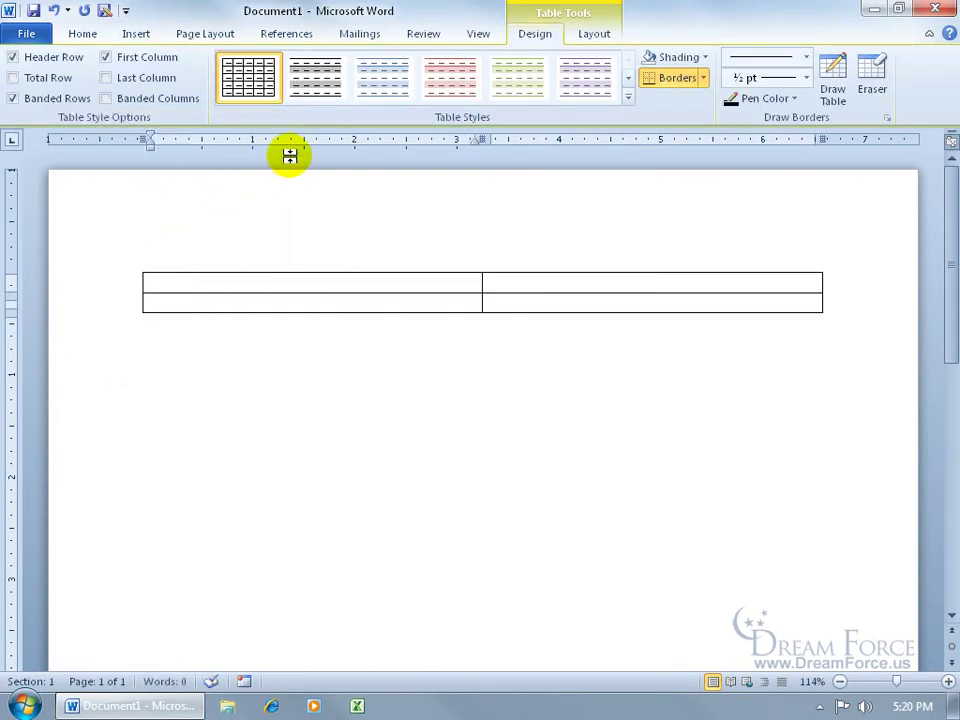
{"action": "left_click", "coordinate": [624, 99]}
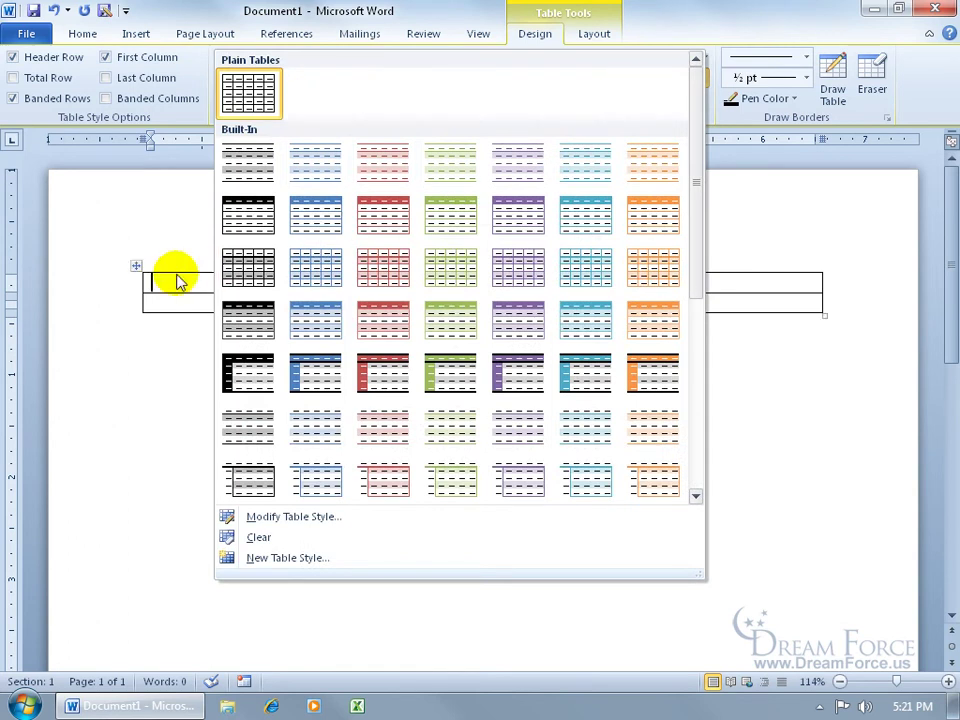